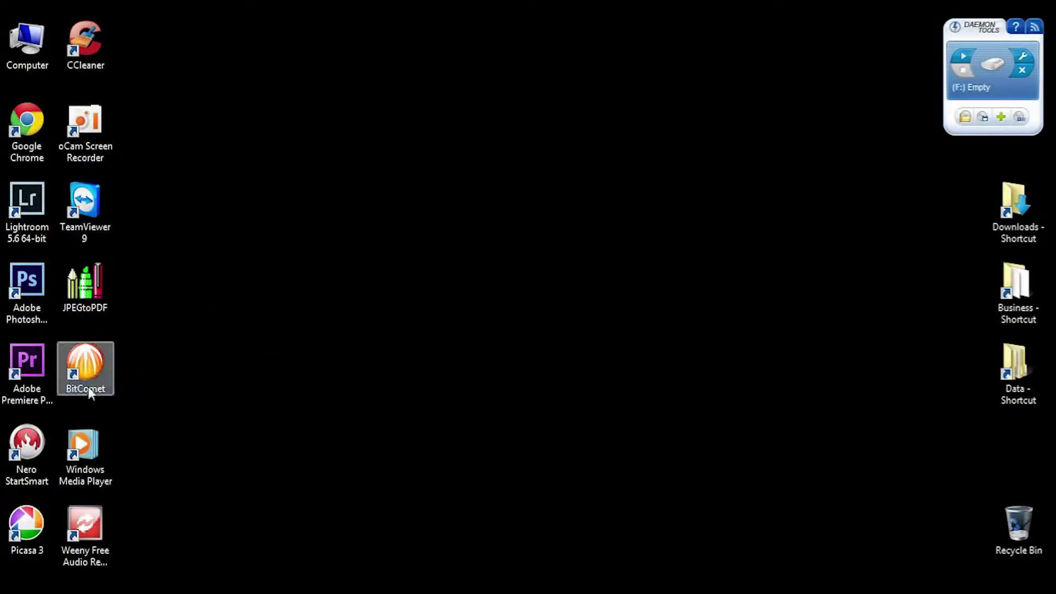
# - Launch Adobe Premiere Pro CS6 from its desktop shortcut and wait for the Welcome screen
pyautogui.doubleClick(35, 382)
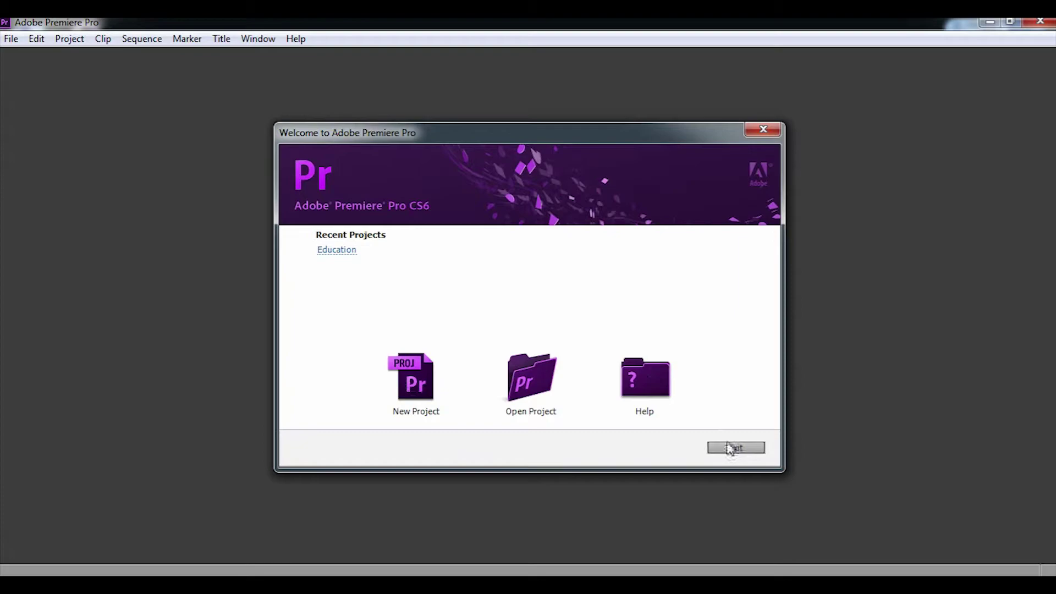
# - Start a new project and review the video display format choices, keeping Timecode
pyautogui.click(396, 386)
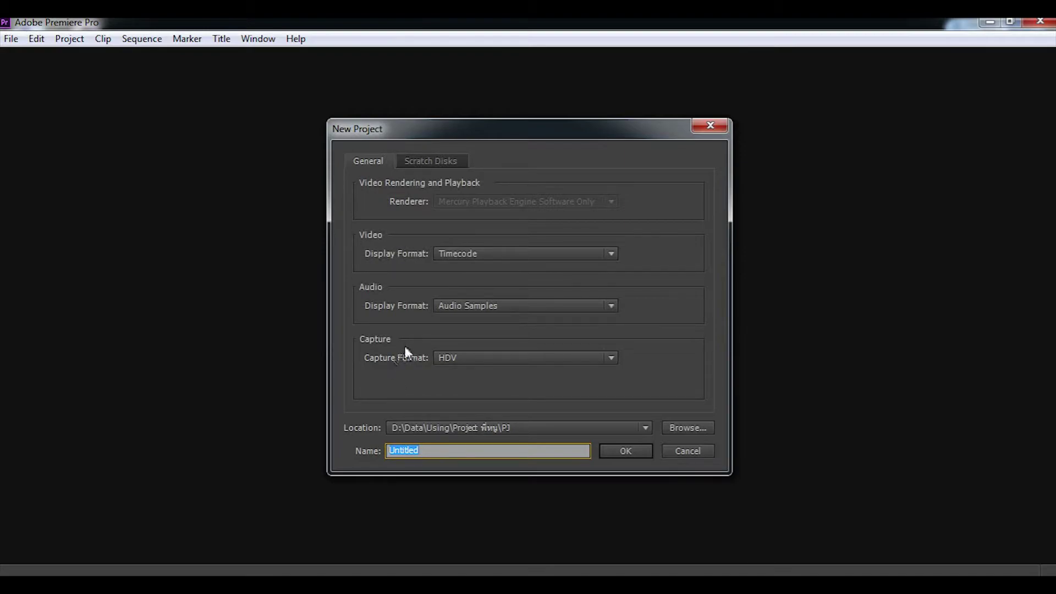
pyautogui.click(601, 253)
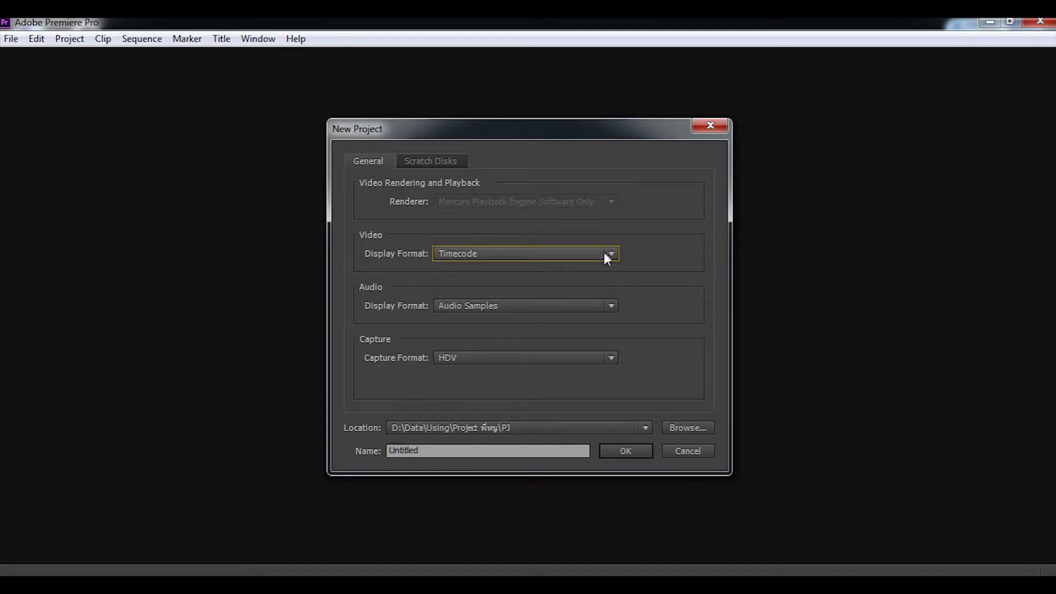
pyautogui.click(605, 254)
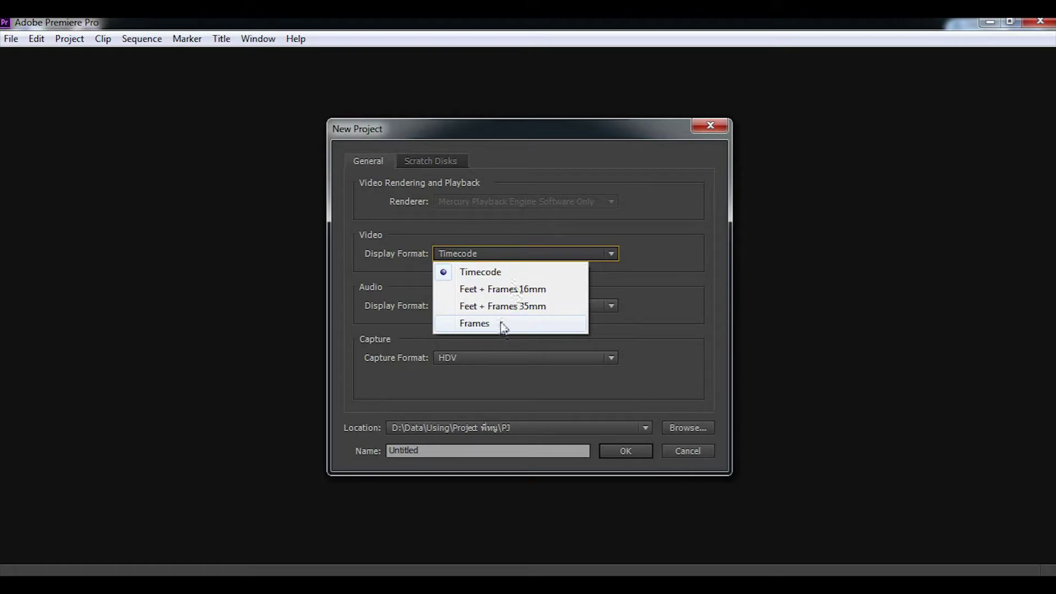
pyautogui.click(682, 265)
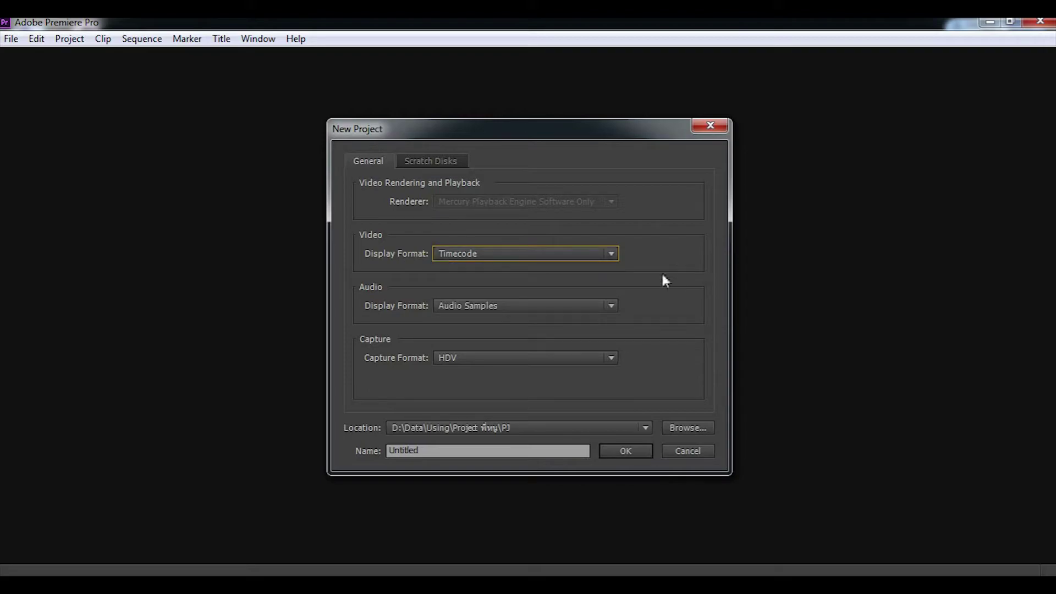
pyautogui.click(608, 307)
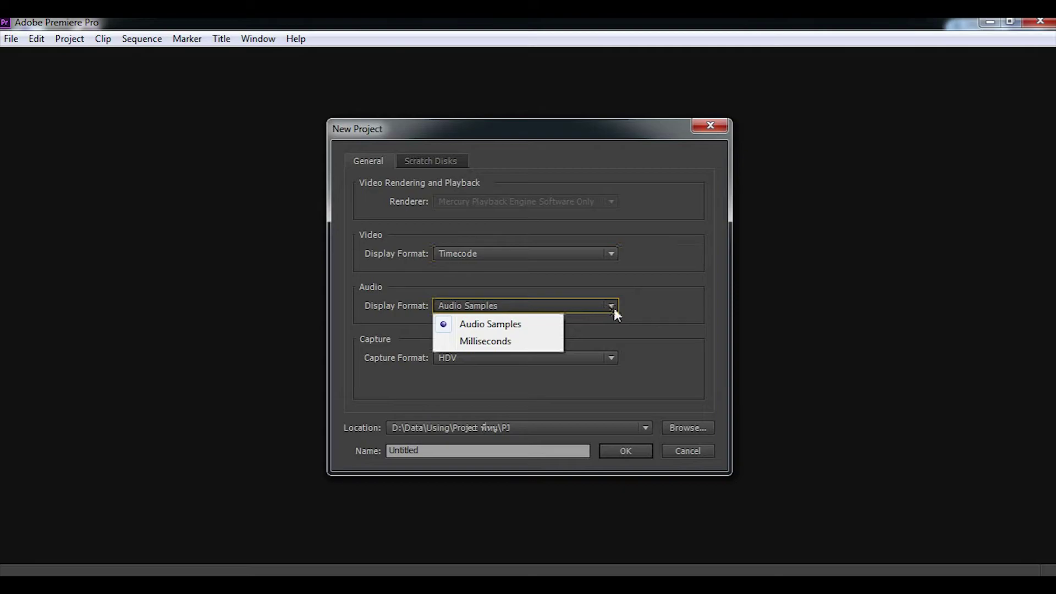
pyautogui.click(677, 331)
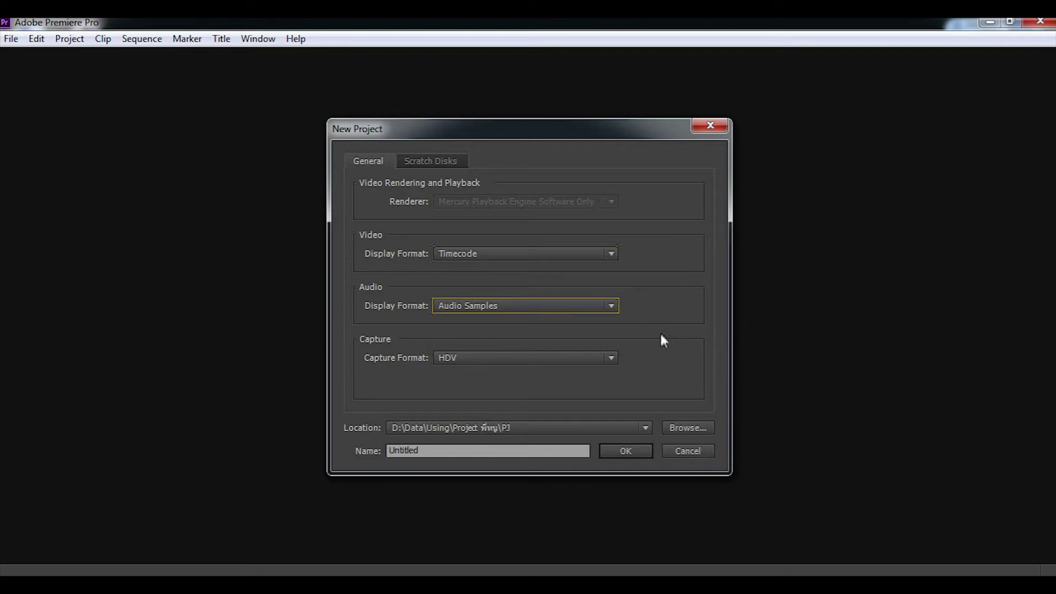
pyautogui.click(602, 360)
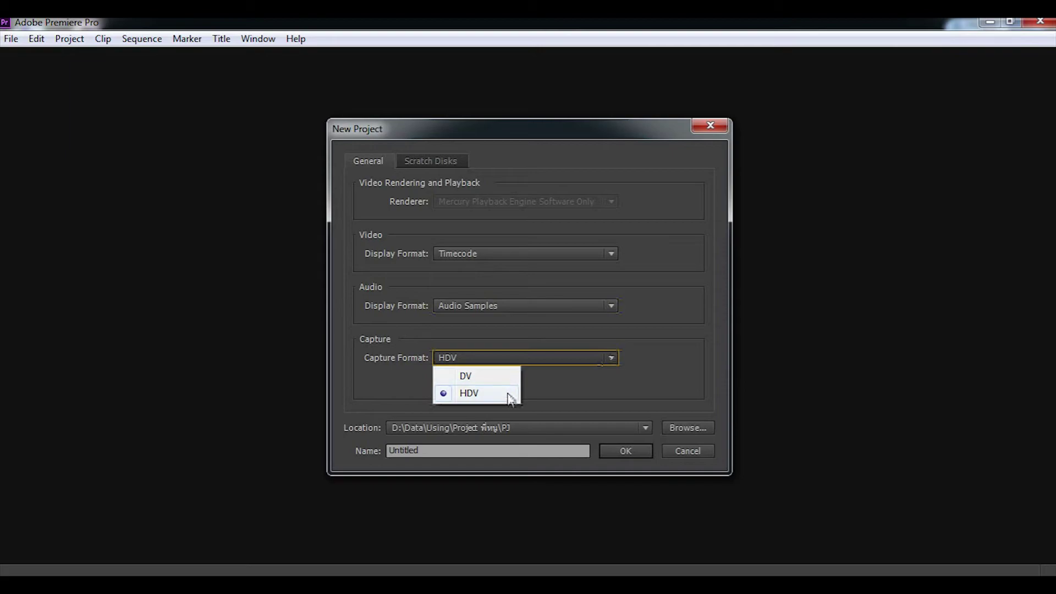
pyautogui.click(646, 394)
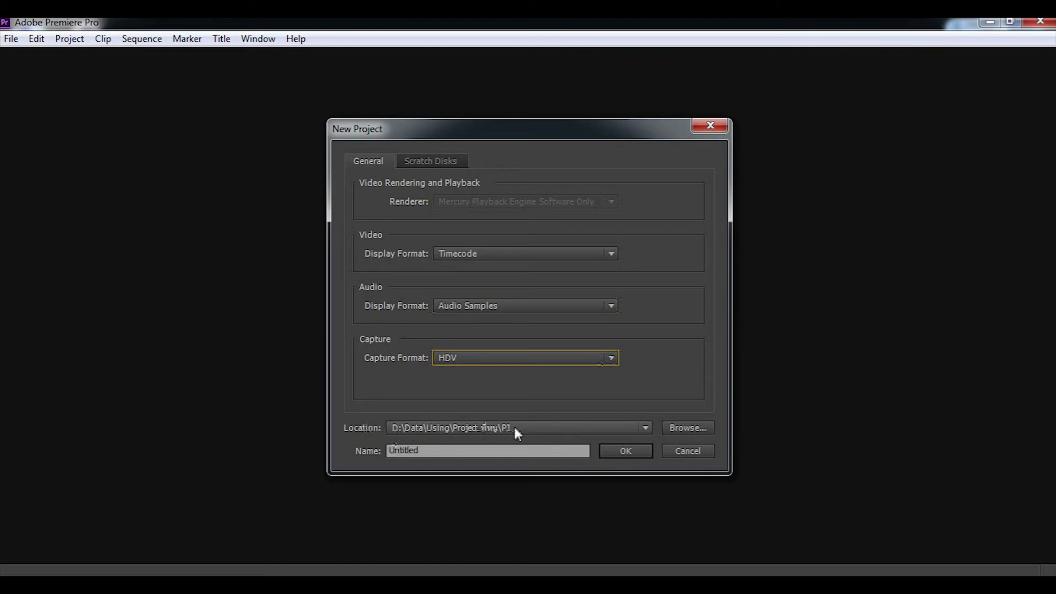
# - Choose D:\Data\Using\Test as the new project's location
pyautogui.click(687, 428)
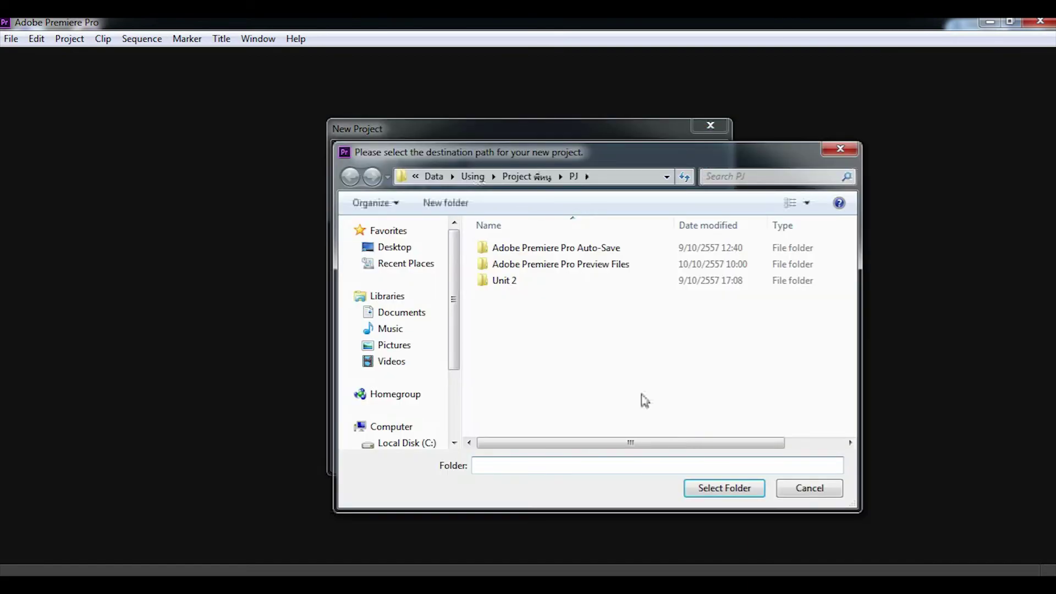
pyautogui.click(472, 177)
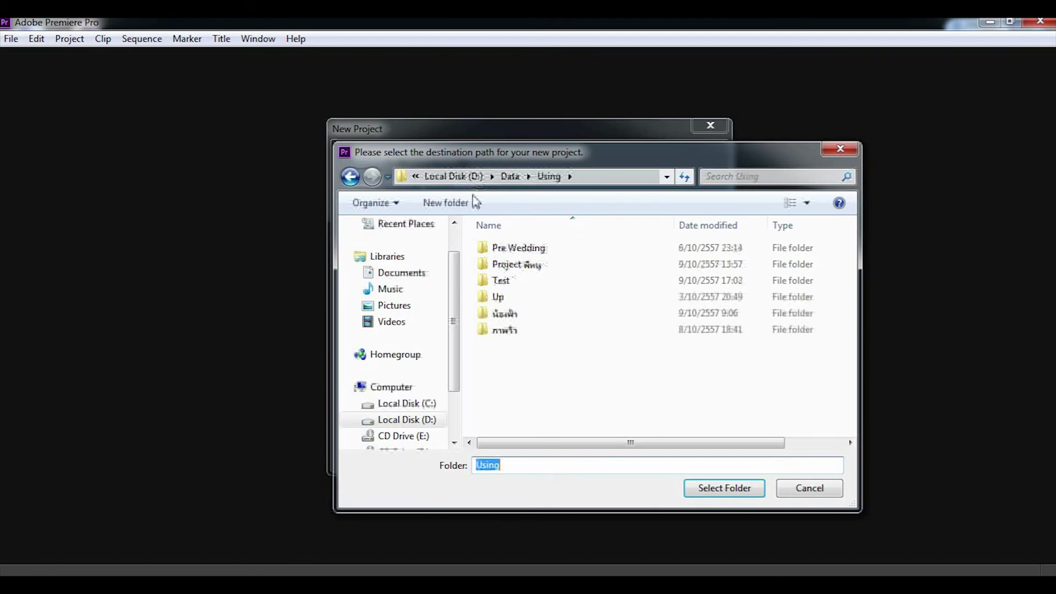
pyautogui.doubleClick(498, 282)
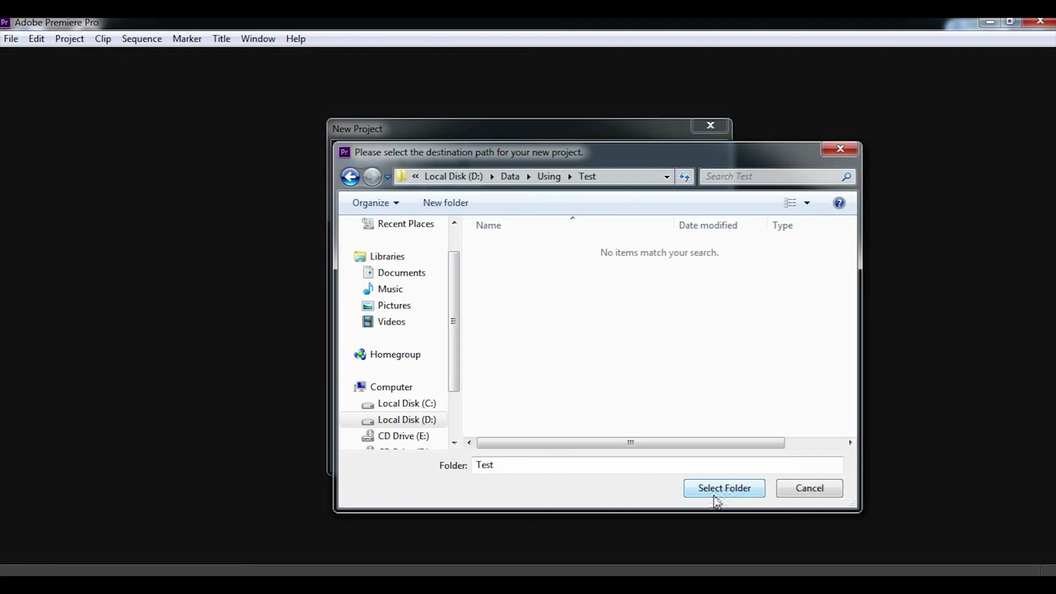
pyautogui.click(715, 489)
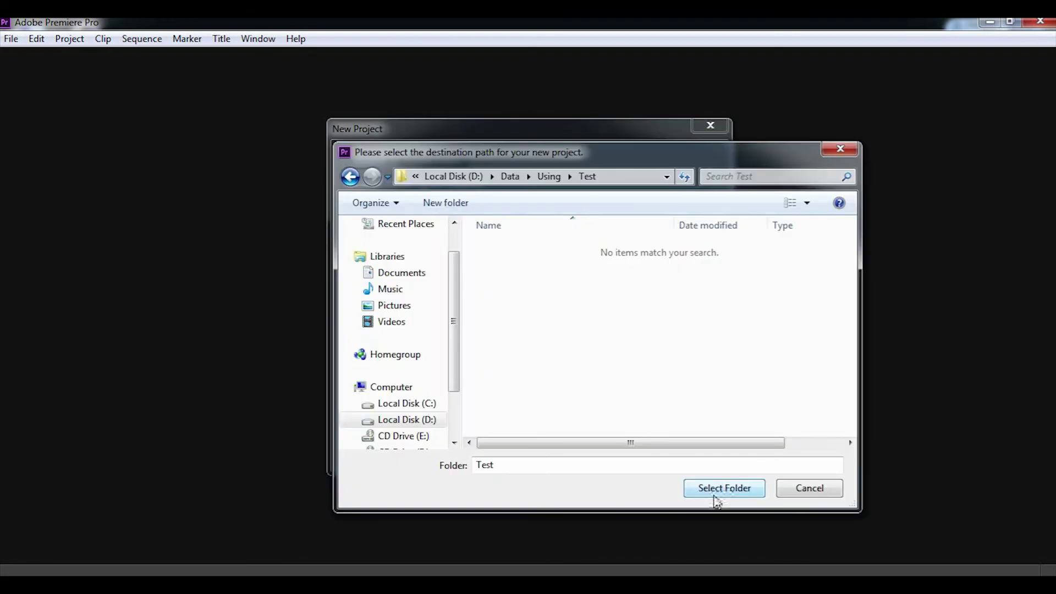
# - Replace the default name 'Untitled' with 'Test'
pyautogui.click(714, 489)
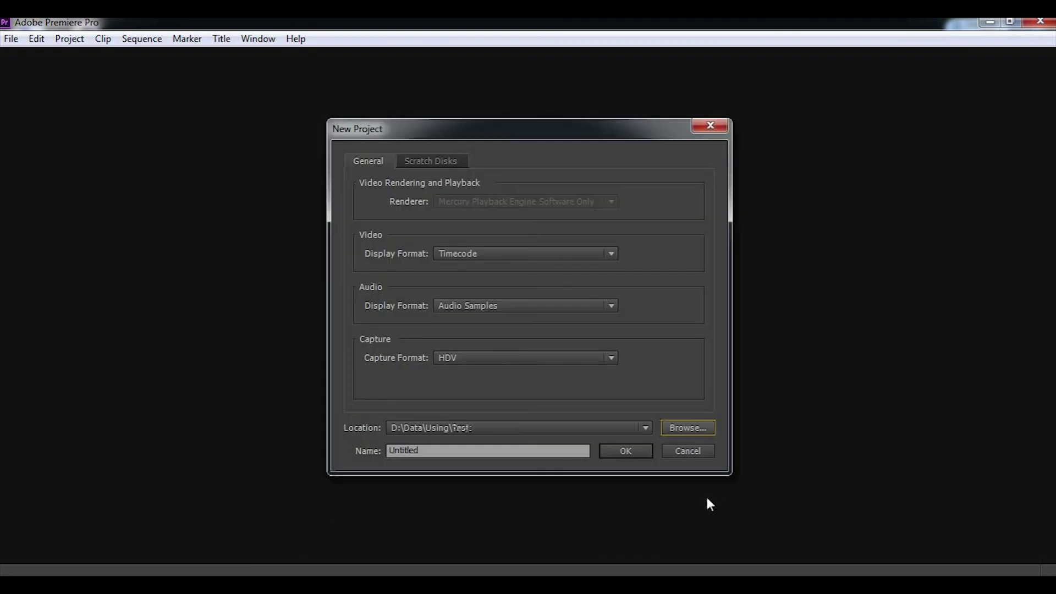
pyautogui.doubleClick(461, 451)
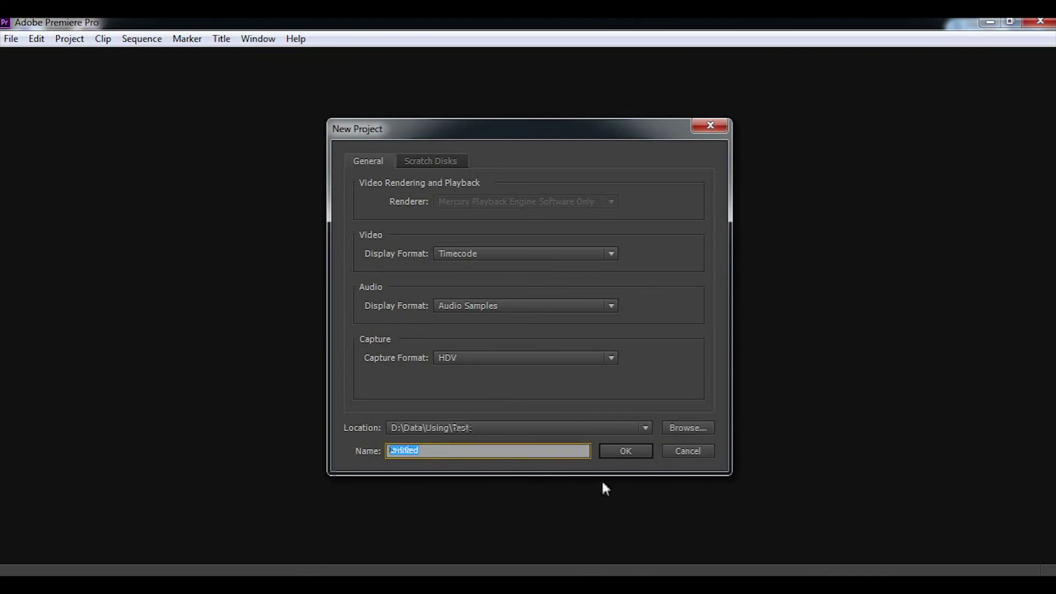
pyautogui.write('Test')
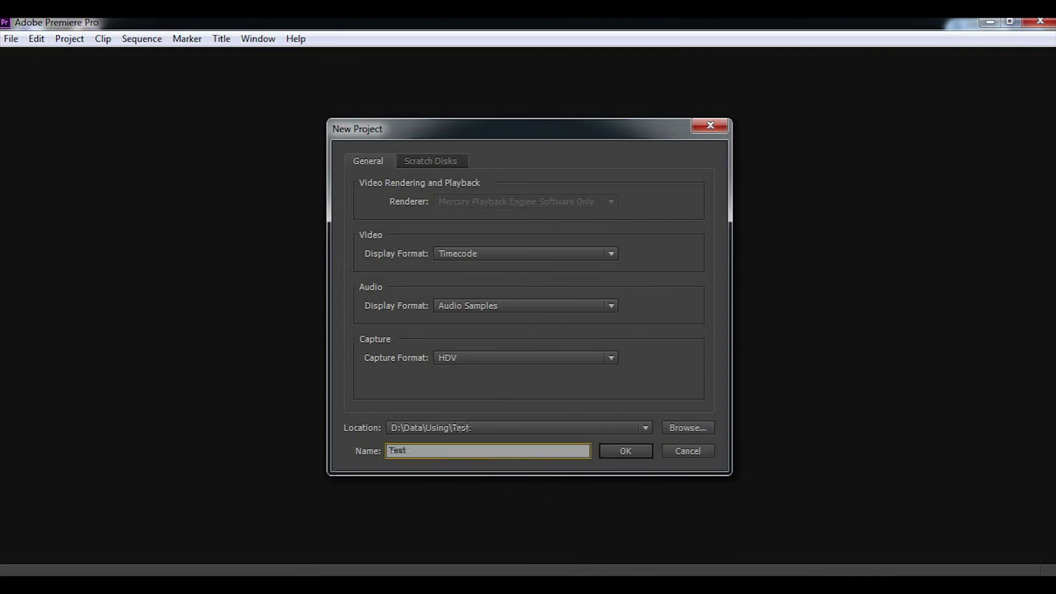